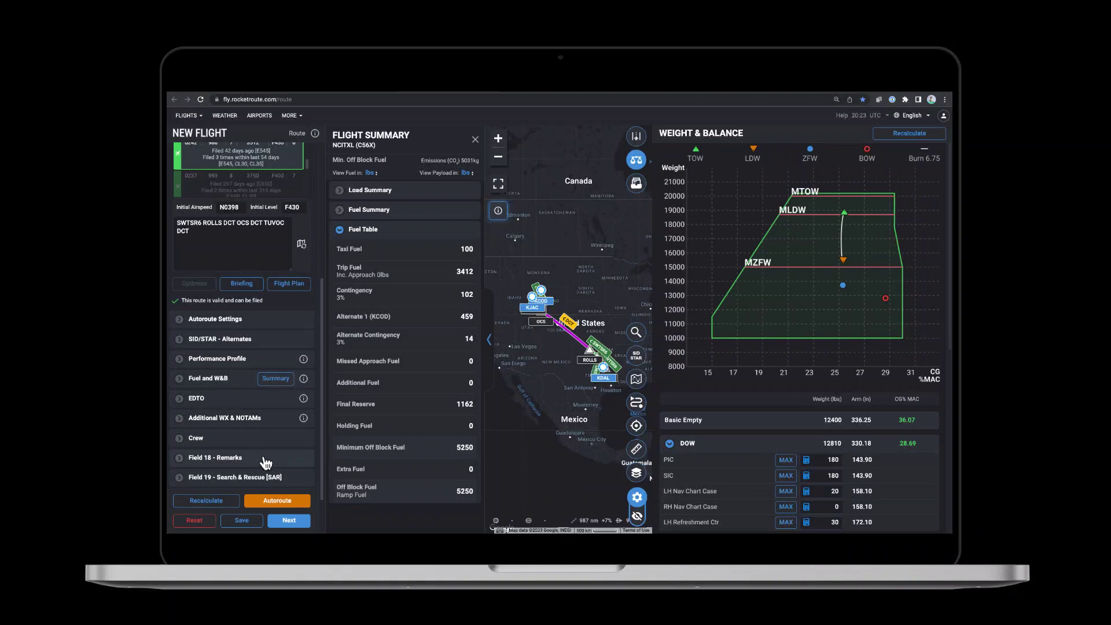
- Make the captain pilot in command under Crew and save the flight
click(235, 441)
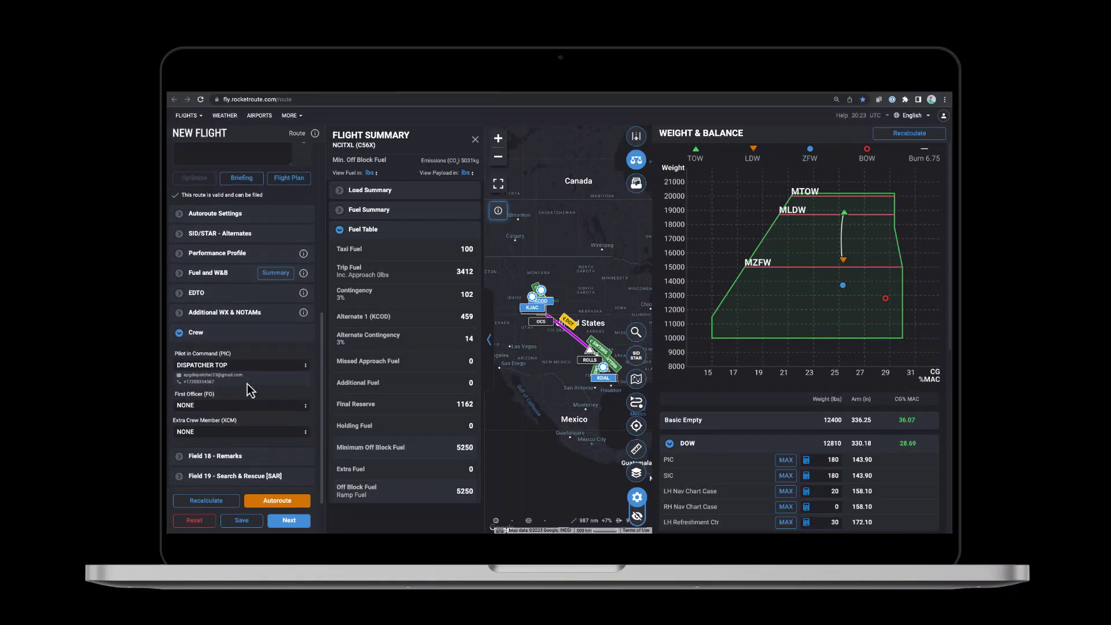
click(252, 369)
click(246, 416)
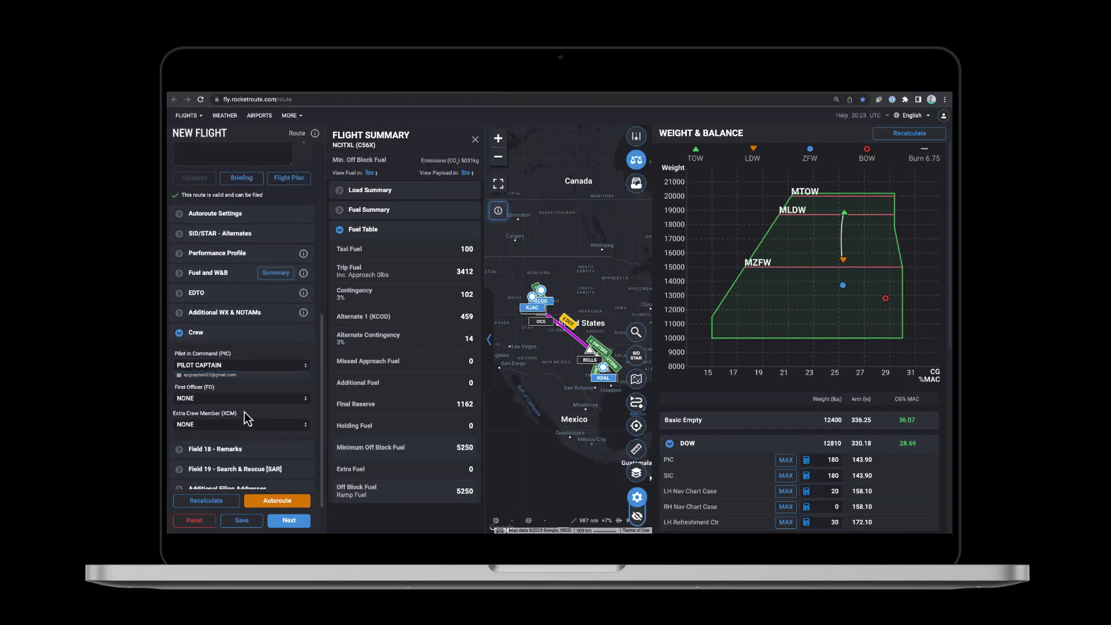
click(257, 521)
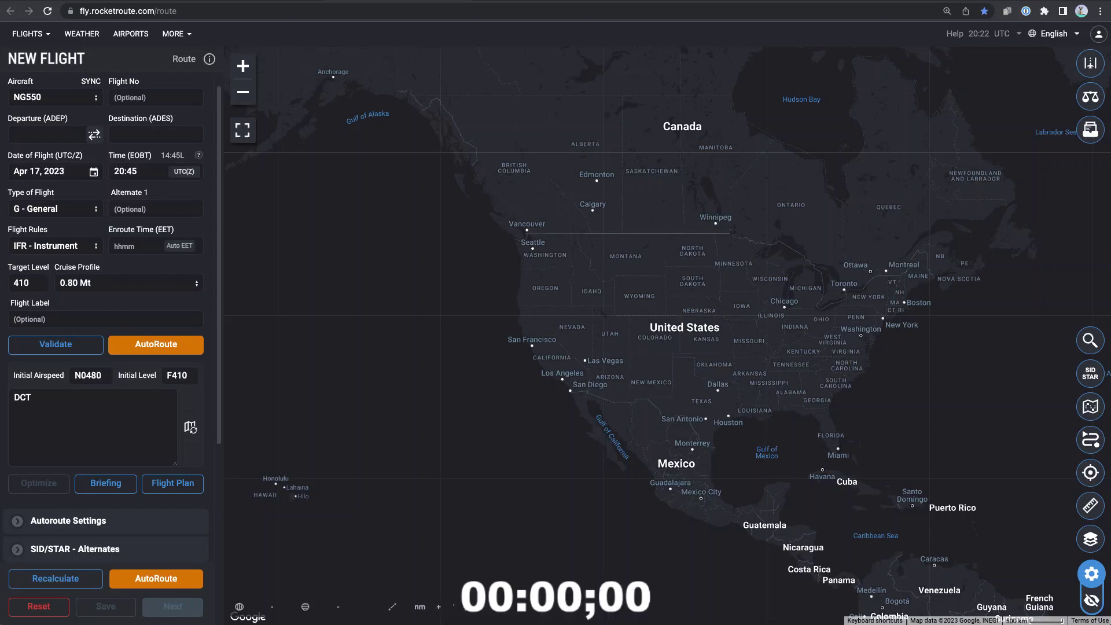
- Choose aircraft NCITXL and enter departure KDAL and destination KJAC
click(26, 100)
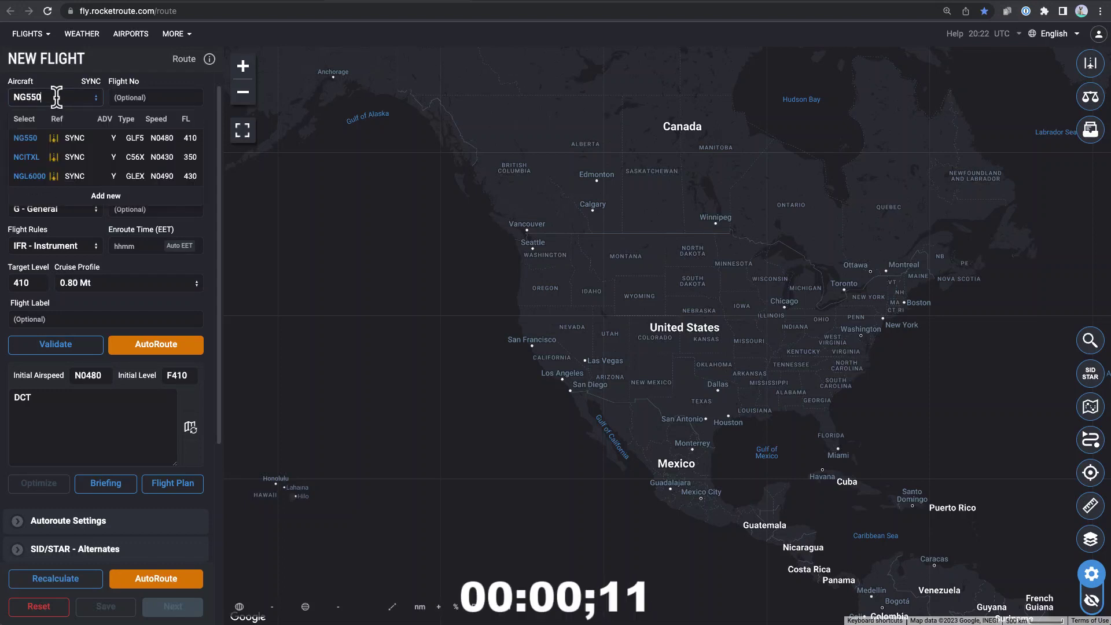
click(35, 152)
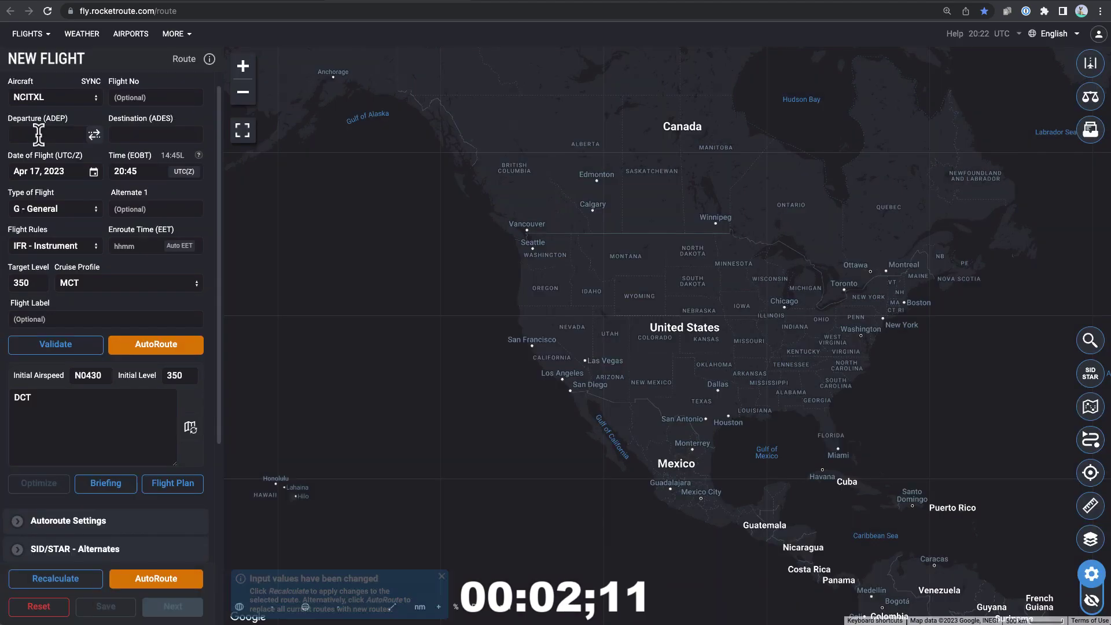
click(38, 134)
text(KDAL)
key(Tab)
text(KJAC)
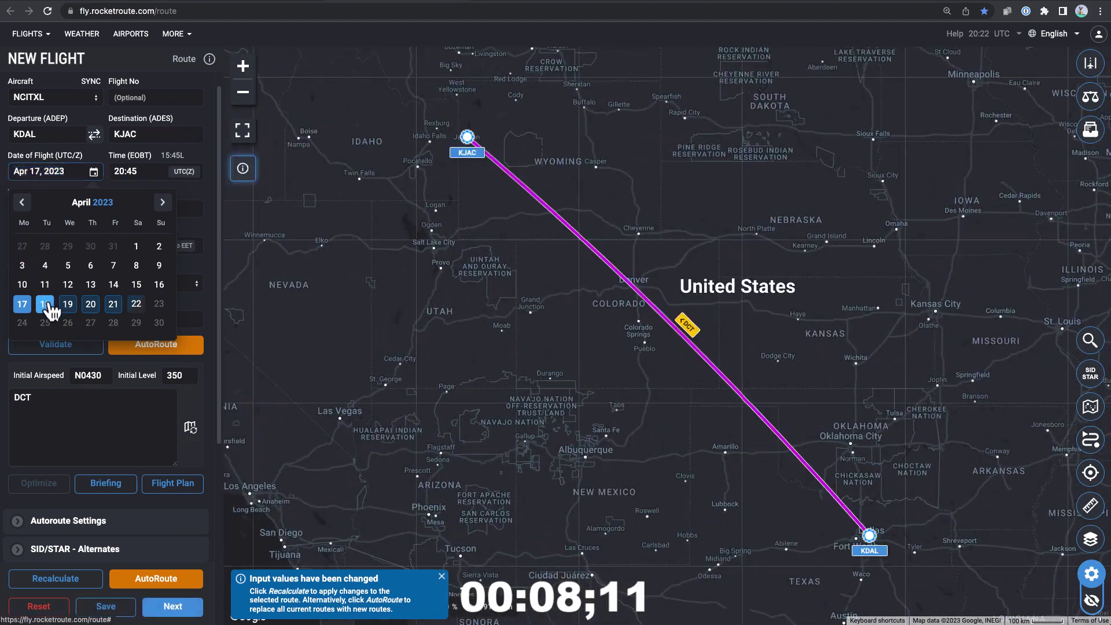
- Set departure to Apr 18 at 20:30 with alternate KCOD, and request AutoRoute
click(45, 304)
double_click(141, 170)
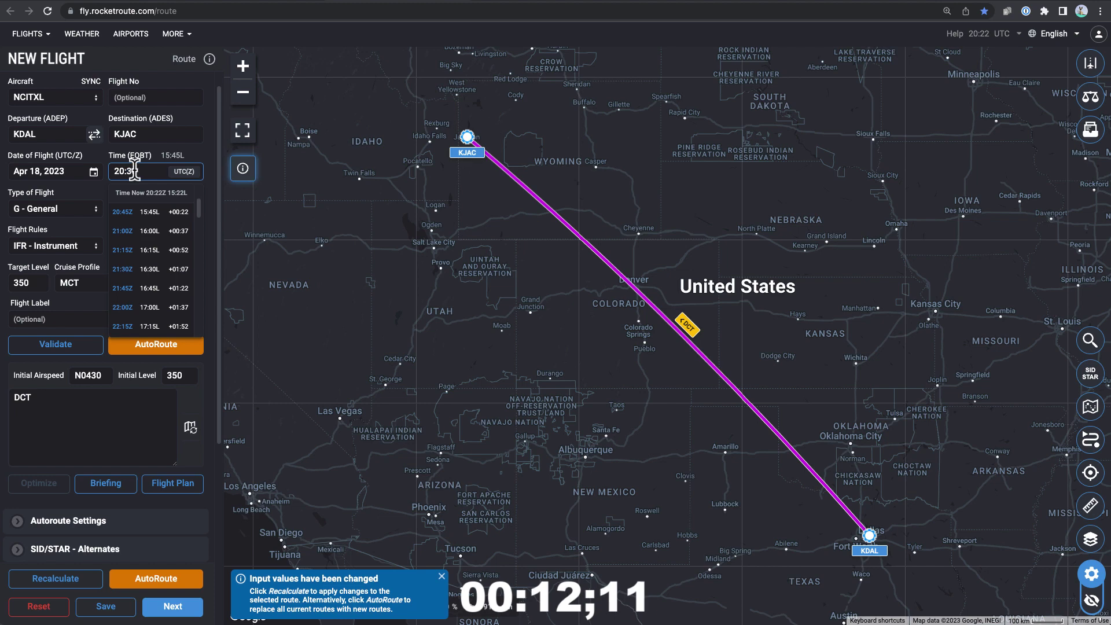
text(30)
key(Return)
click(144, 209)
text(KCOD)
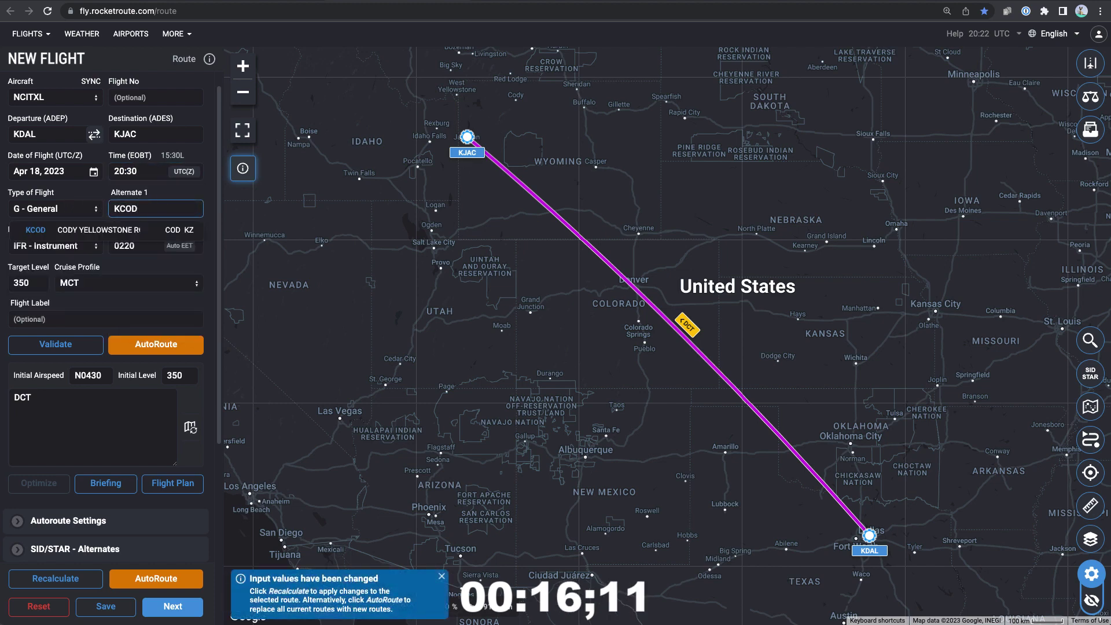
click(95, 230)
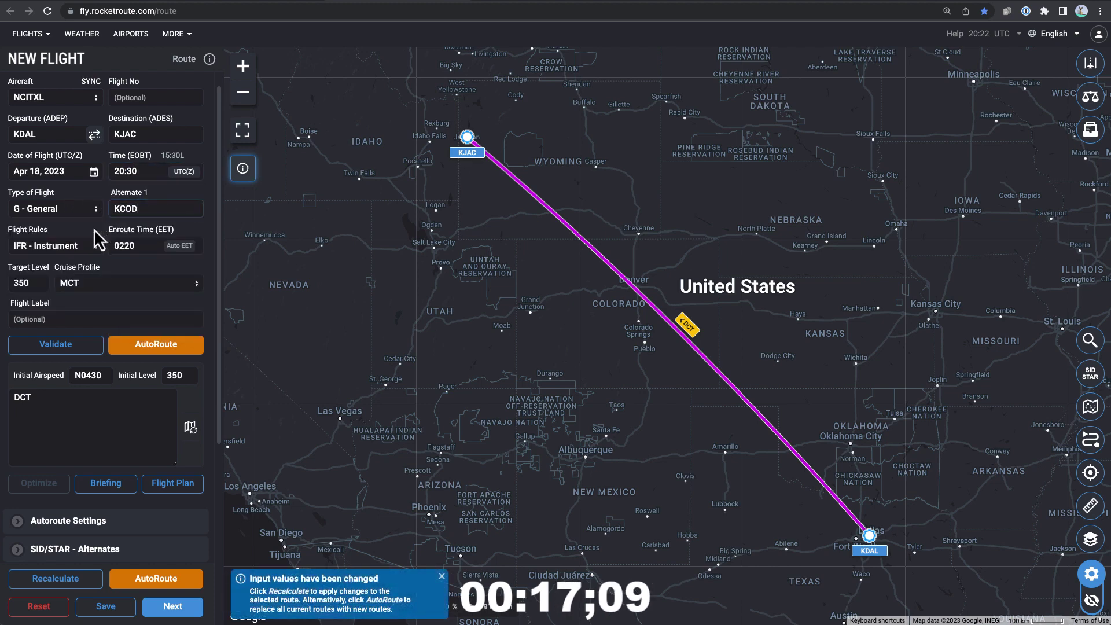
click(197, 349)
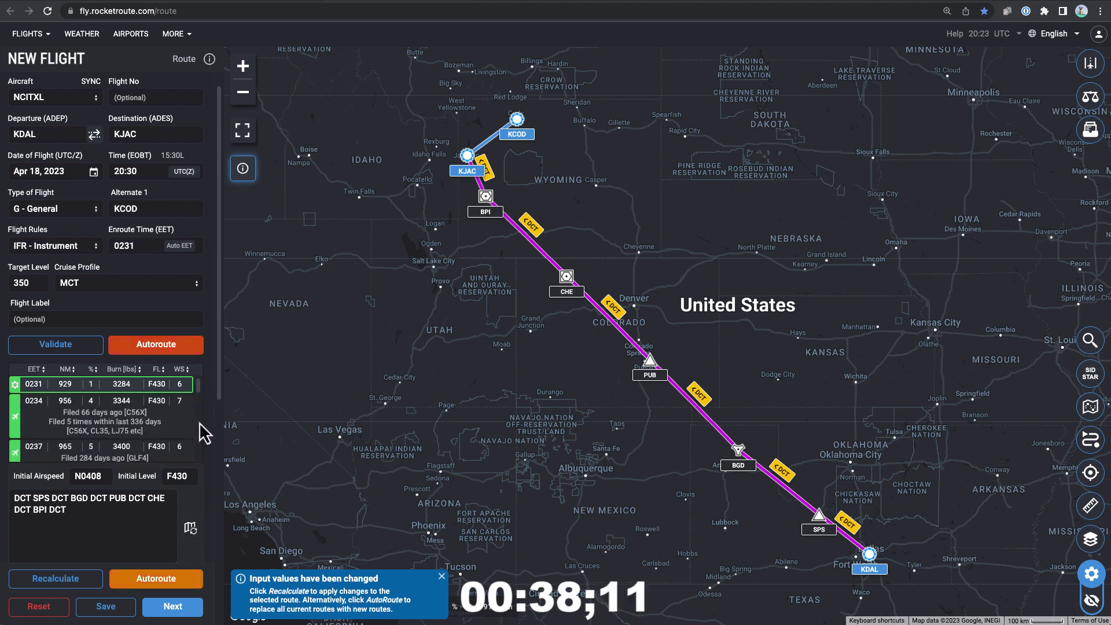
- Apply the 0240, 986 NM route via ROLLS, OCS and TUVOC, then start weight and balance
scroll(197, 394, down, 1)
scroll(197, 405, down, 3)
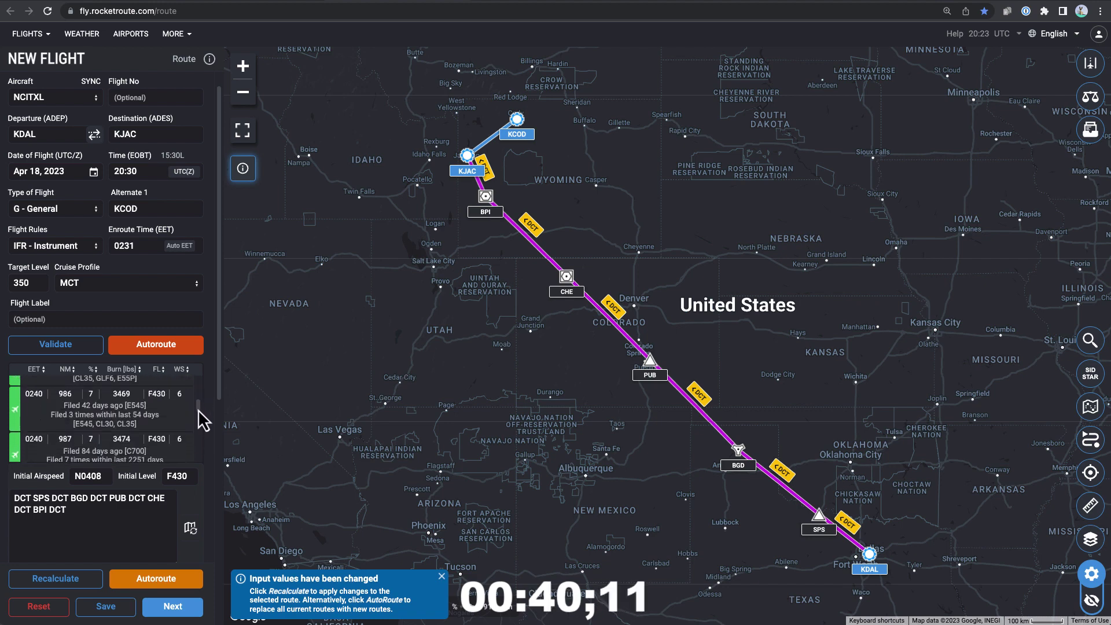
click(115, 422)
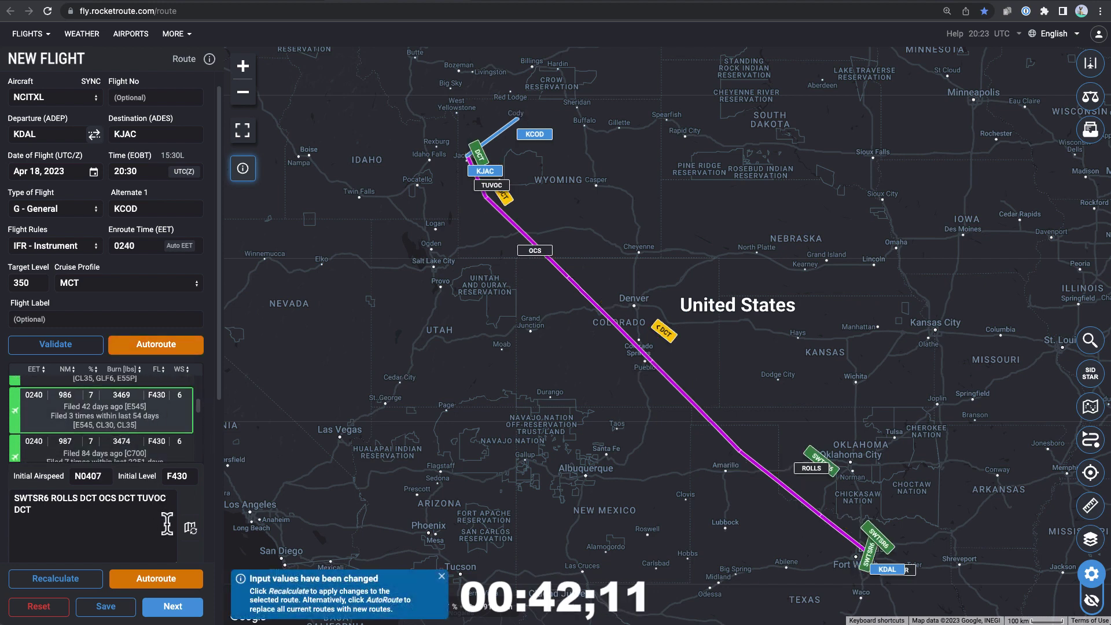
click(1091, 104)
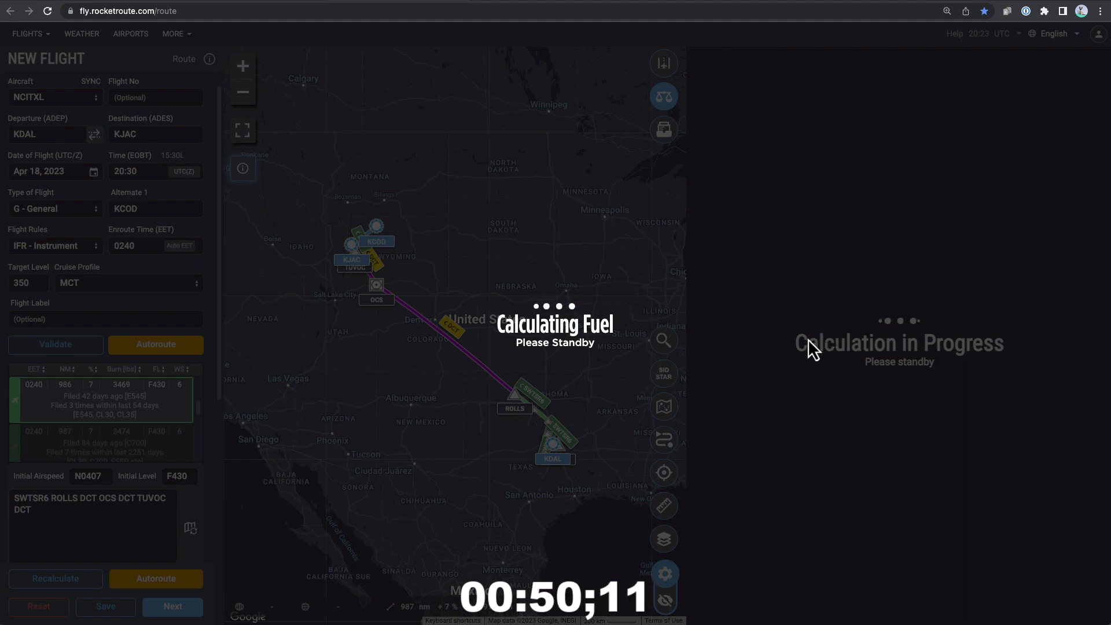
- Collapse the DOW breakdown and give Passenger 1 a female and Passenger 2 a male standard weight
scroll(706, 400, down, 4)
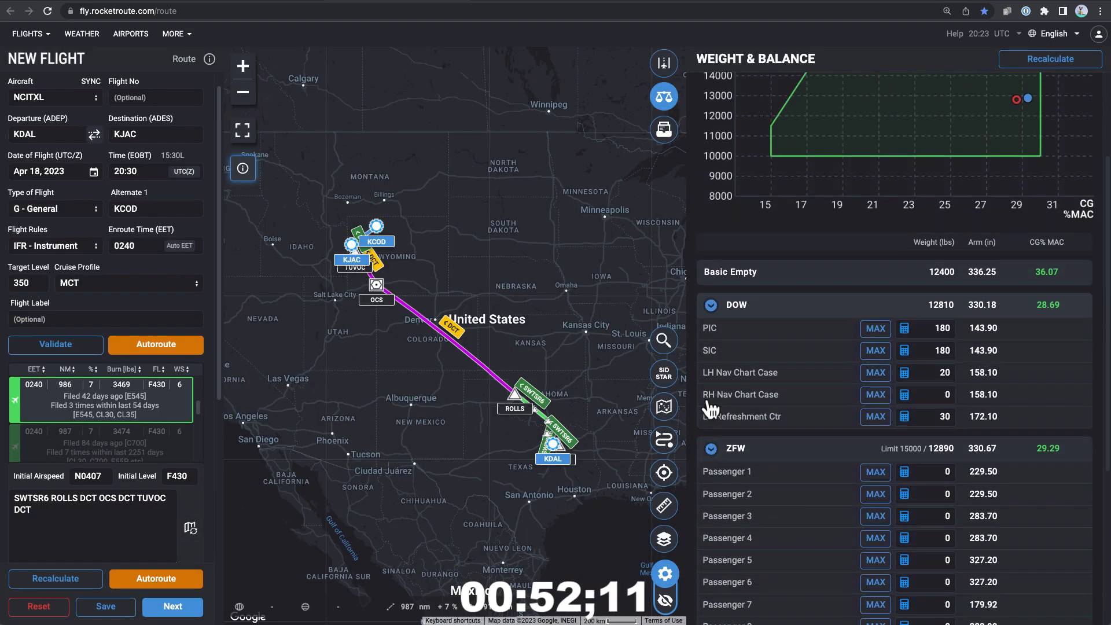
click(712, 266)
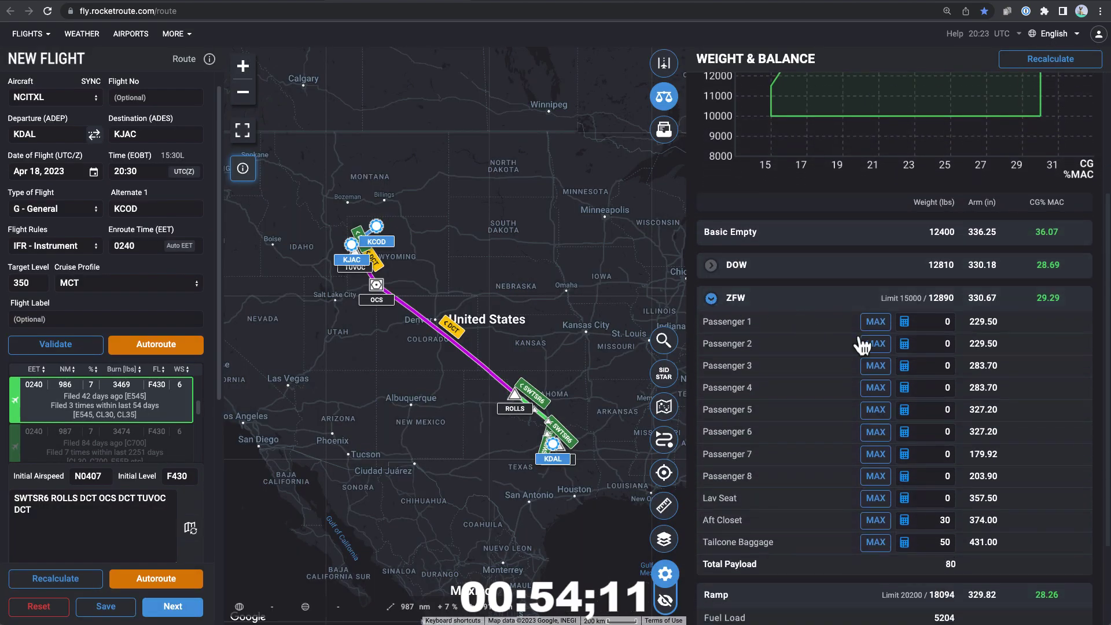
click(905, 323)
click(695, 318)
click(852, 319)
click(905, 345)
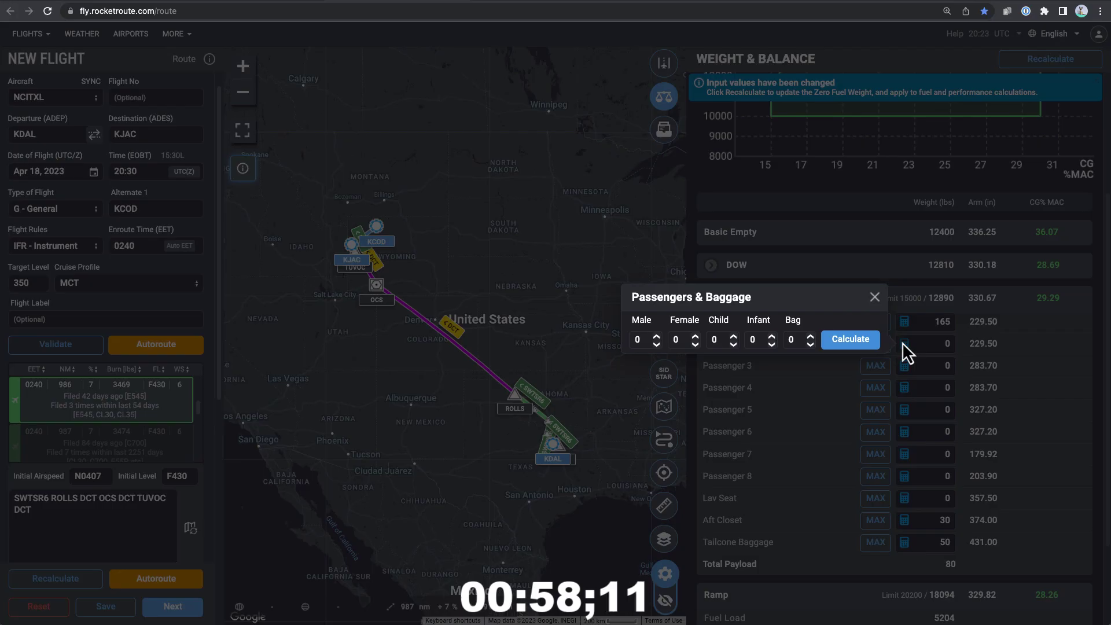
click(656, 342)
click(850, 340)
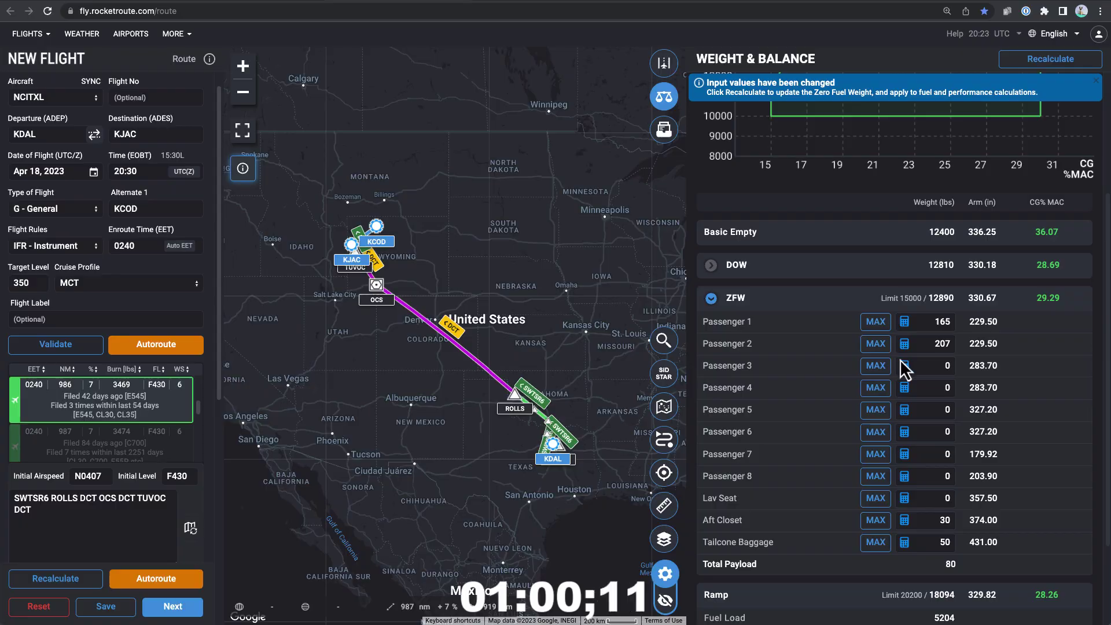
- Give Passenger 3 a female and Passenger 4 a male standard weight, then recalculate
click(905, 369)
click(695, 362)
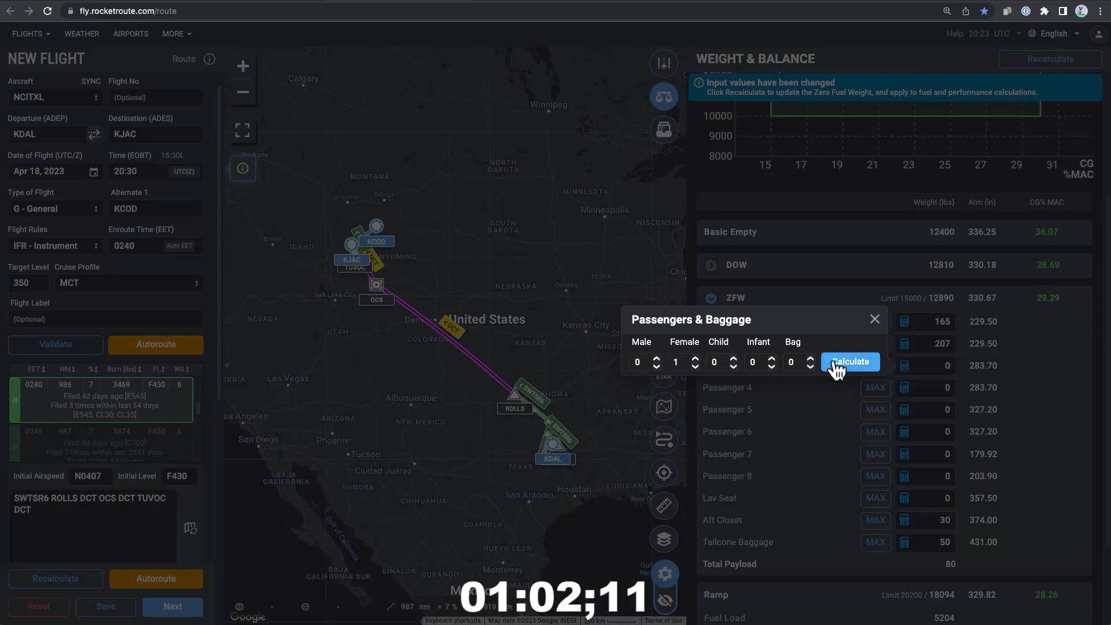
click(850, 362)
click(905, 388)
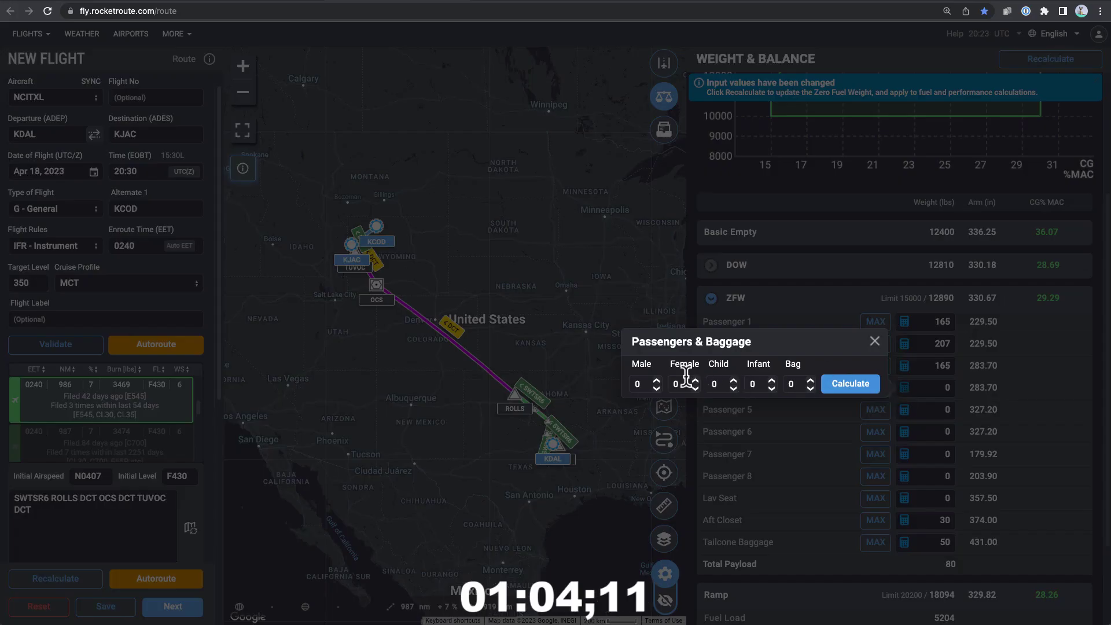
click(656, 380)
click(870, 386)
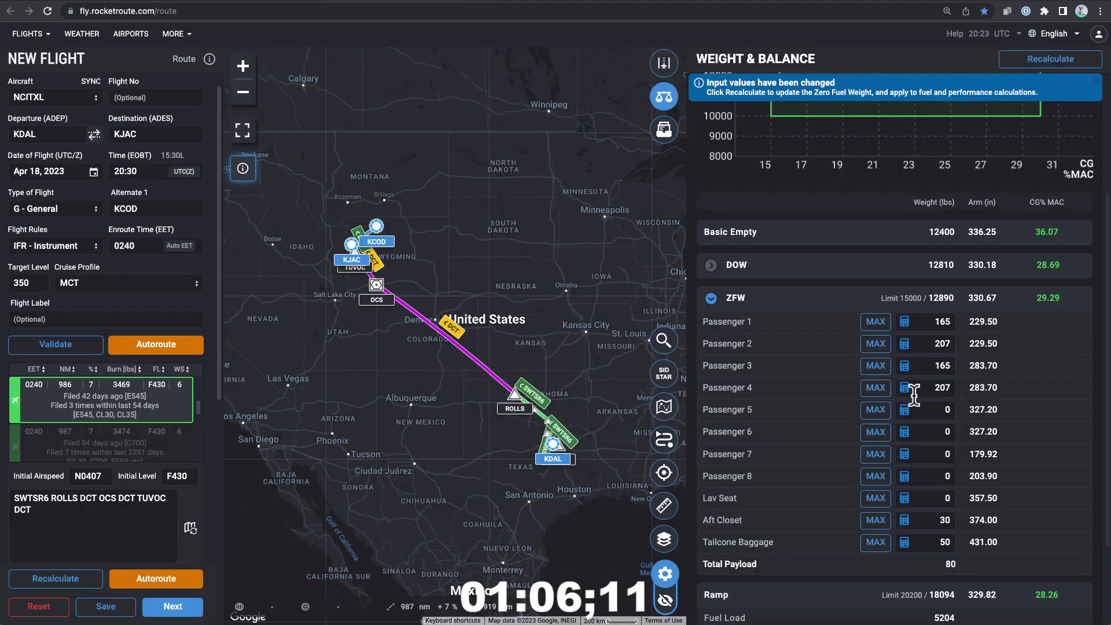
scroll(919, 397, down, 2)
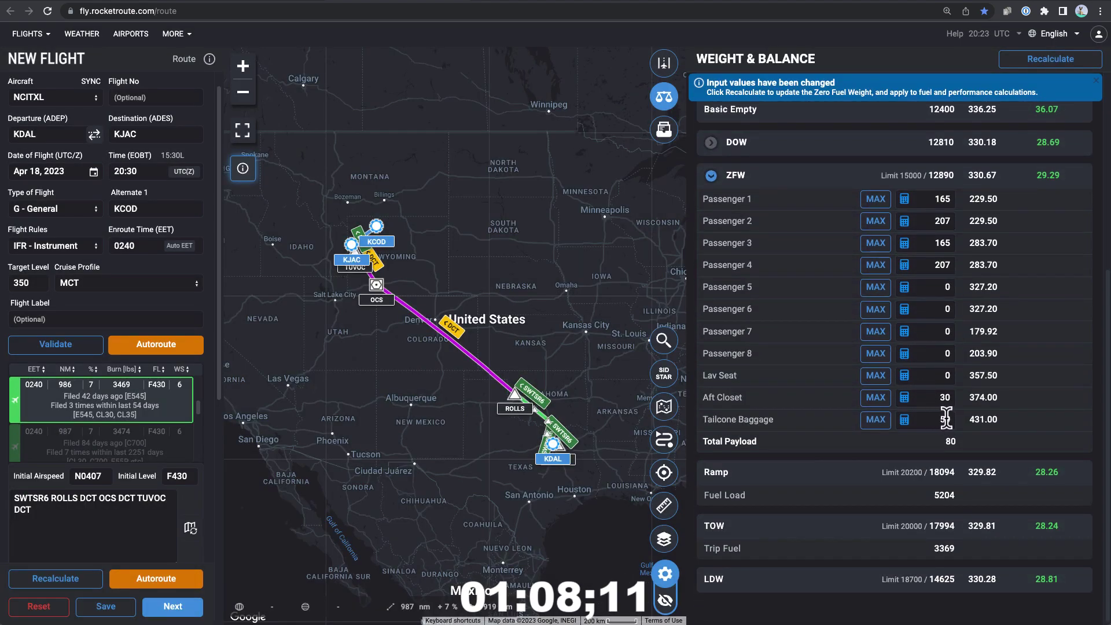
click(1095, 58)
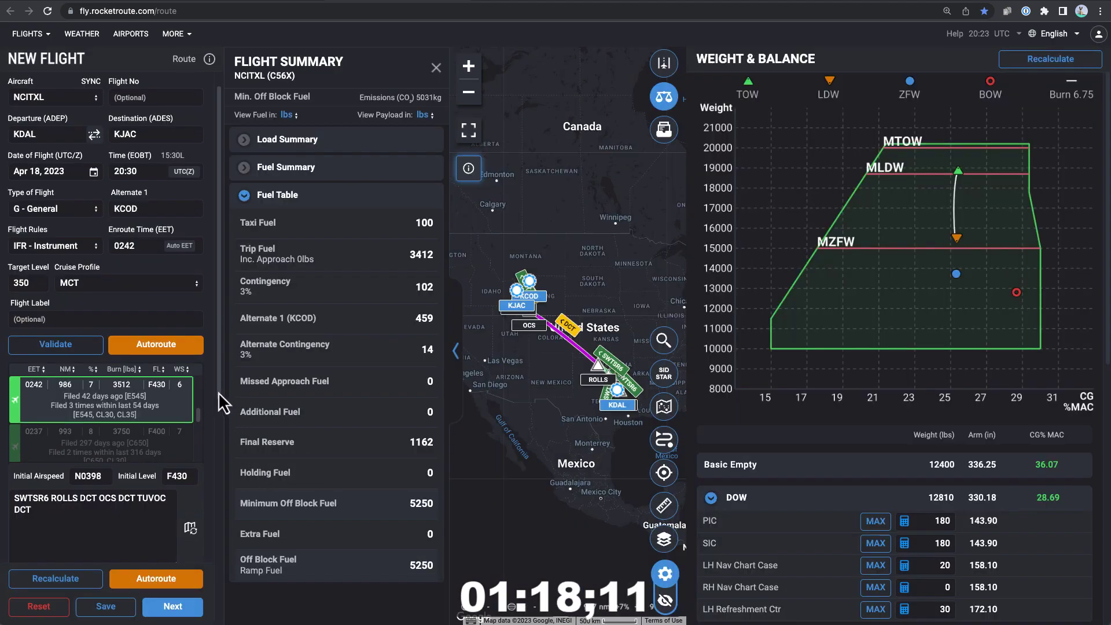
- Assign CAPTAIN PILOT as pilot in command in Crew and save the flight
drag(219, 393, 220, 573)
click(99, 498)
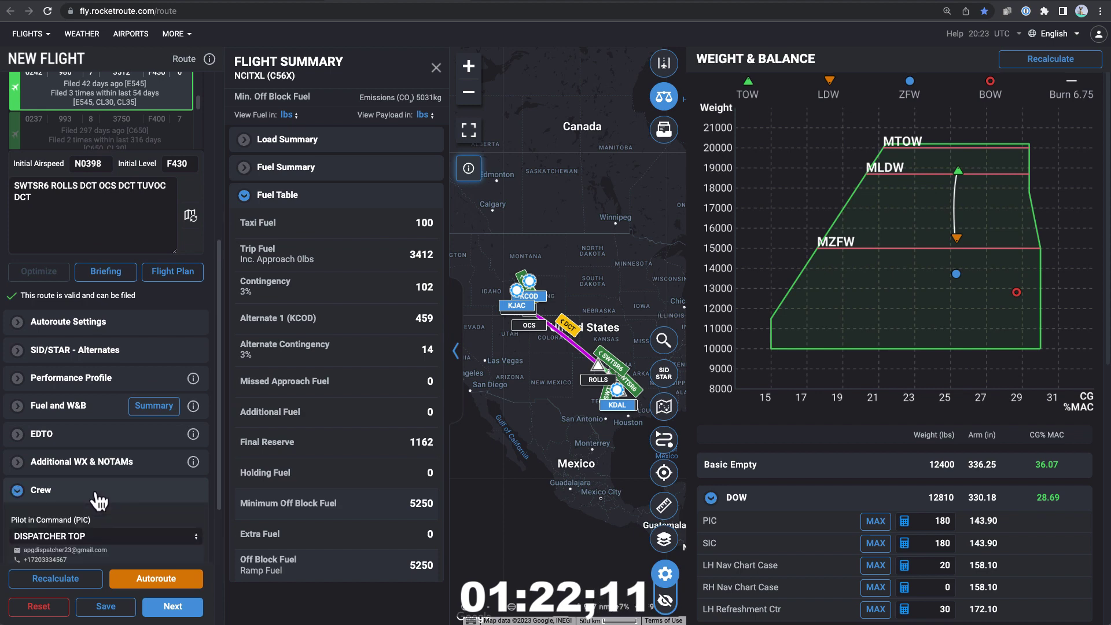
scroll(105, 463, down, 3)
click(120, 386)
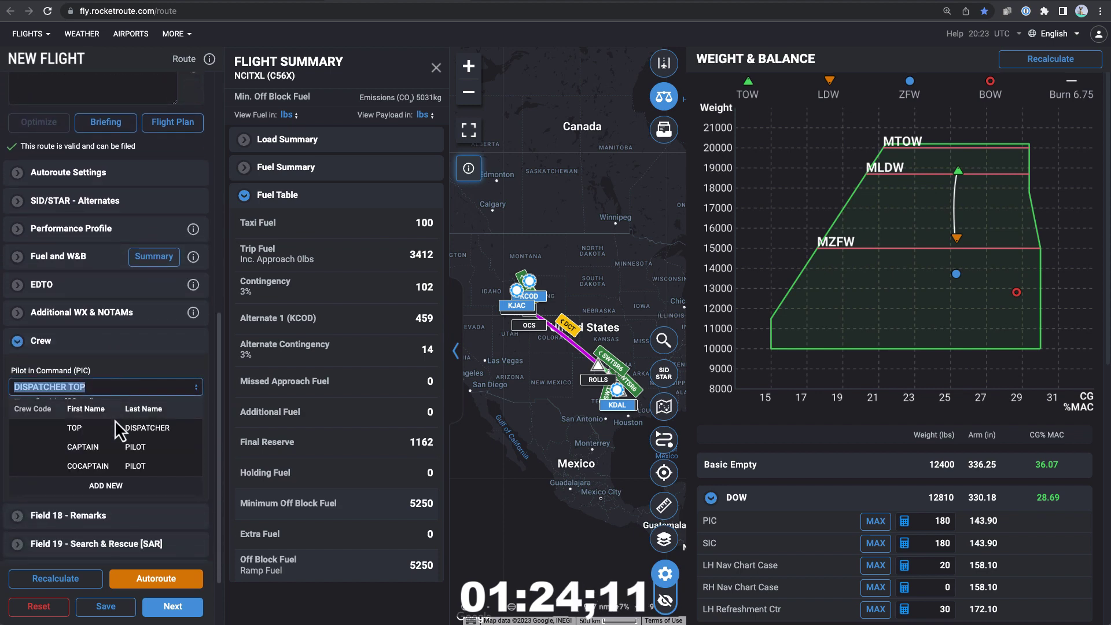
click(115, 460)
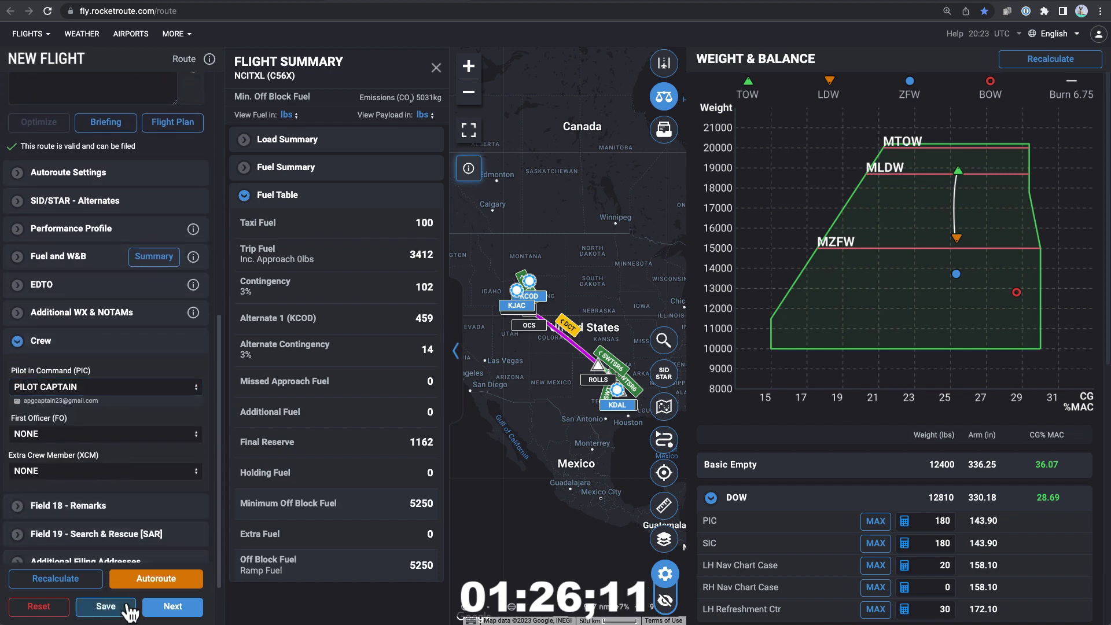
click(105, 606)
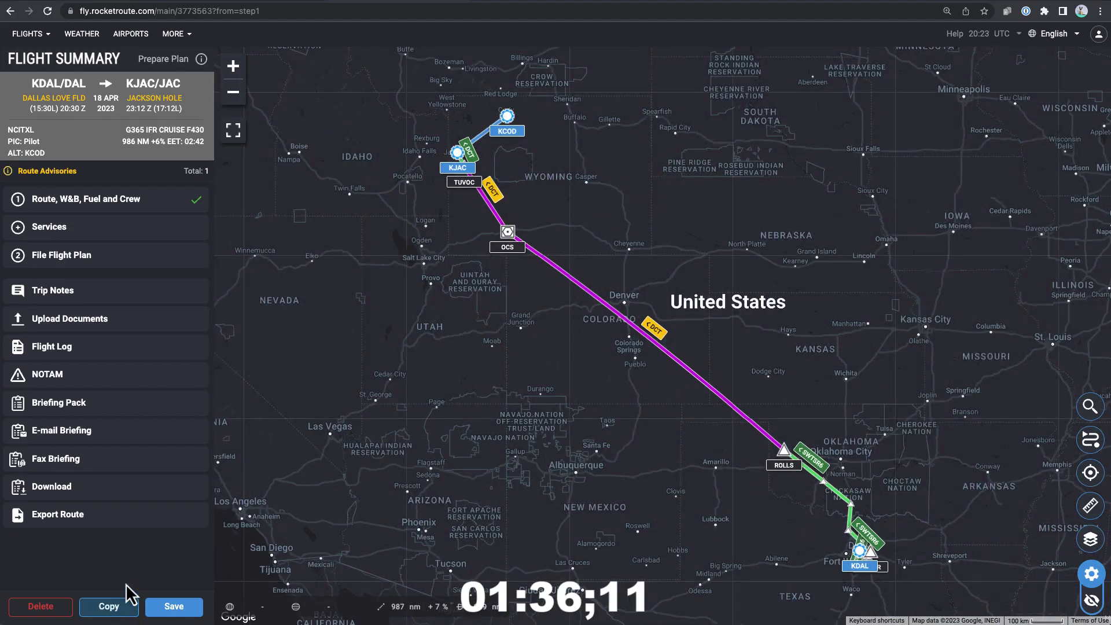
- Review the Briefing Pack and Flight Overview, then file the KDAL to KJAC flight plan
click(143, 264)
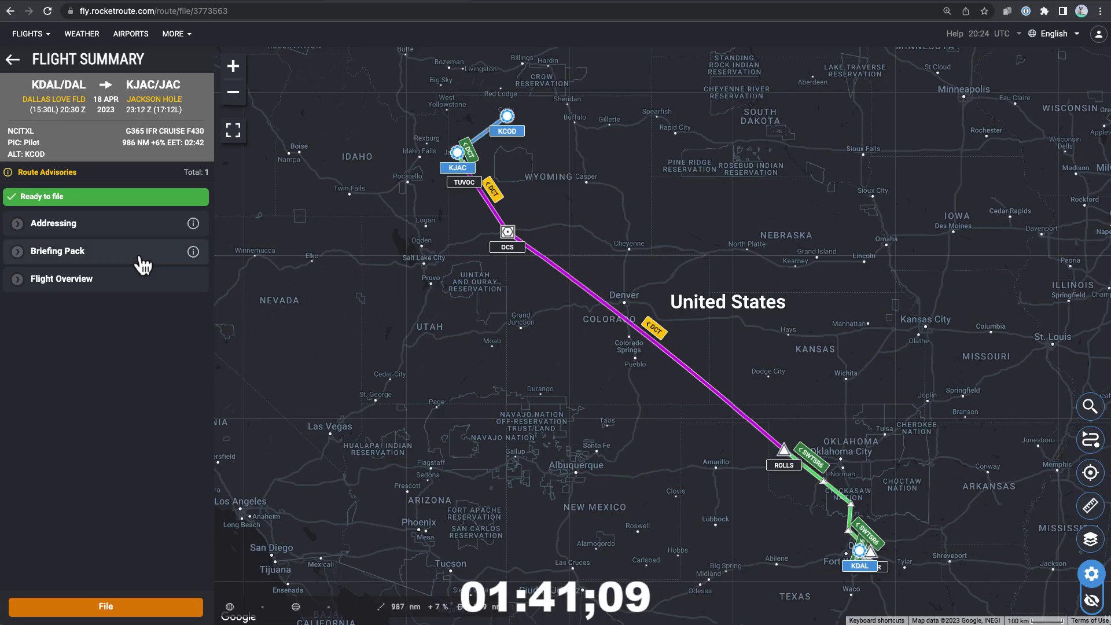
click(140, 259)
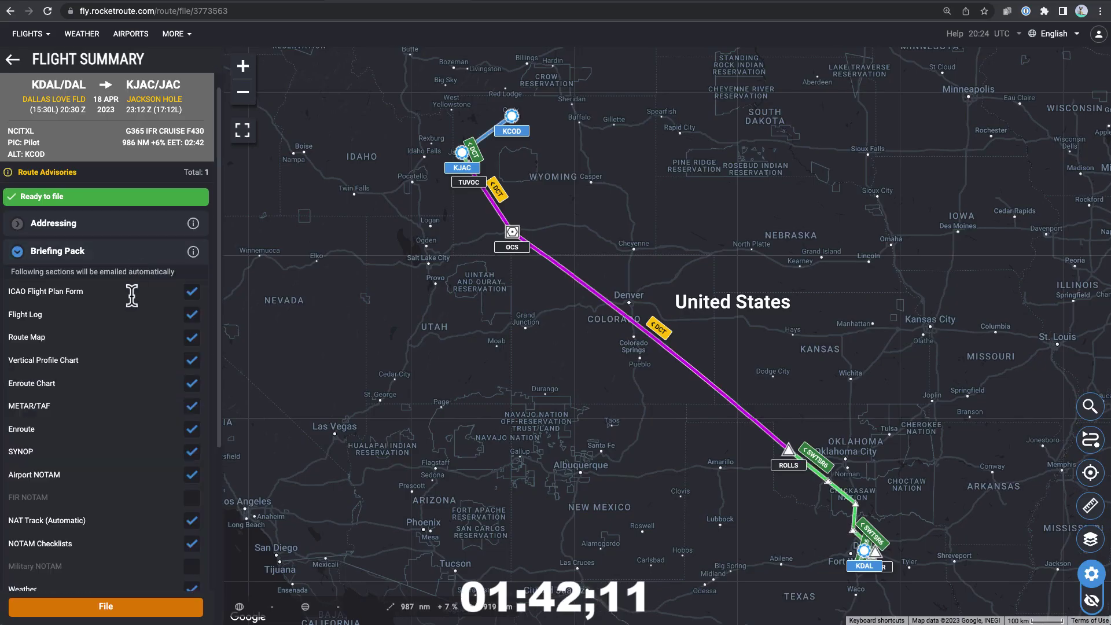
scroll(130, 377, down, 4)
scroll(131, 376, up, 3)
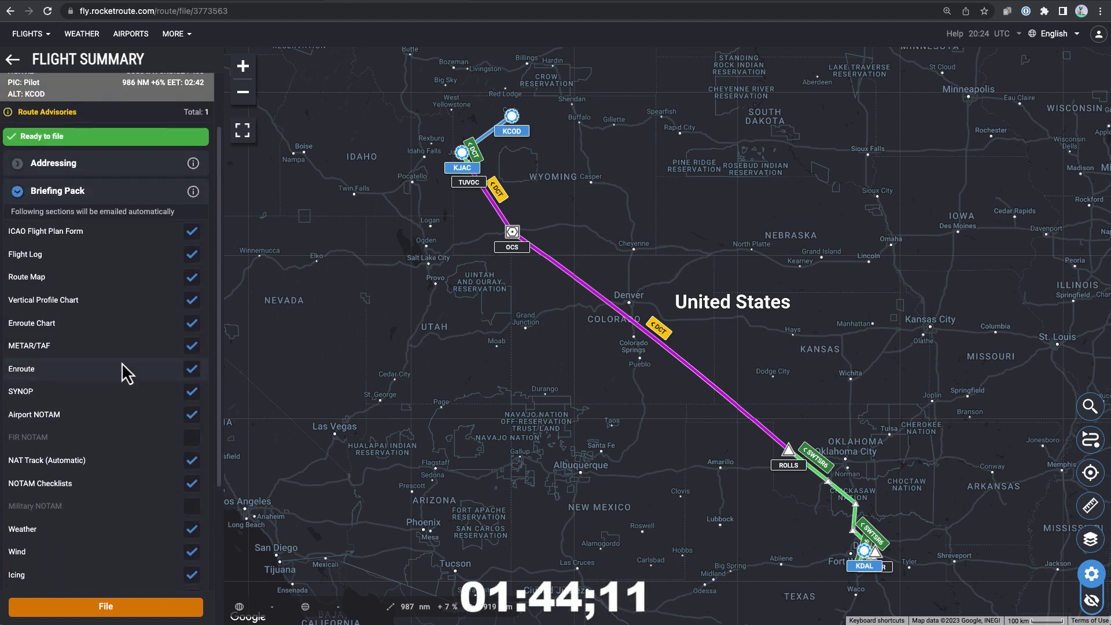
scroll(121, 208, up, 2)
click(101, 250)
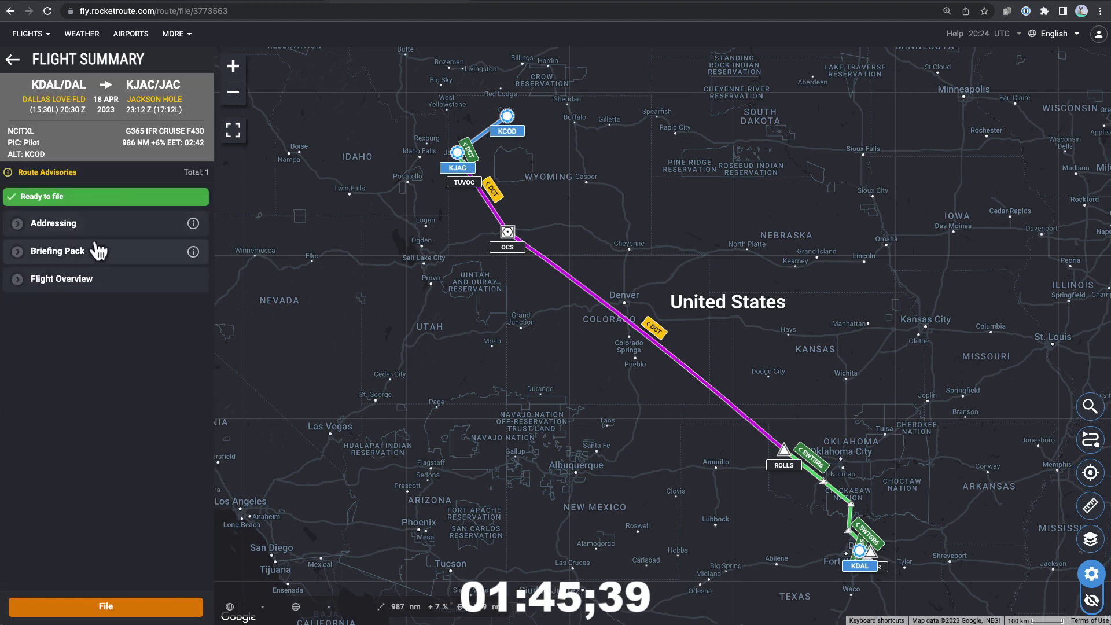
click(113, 280)
scroll(110, 324, down, 2)
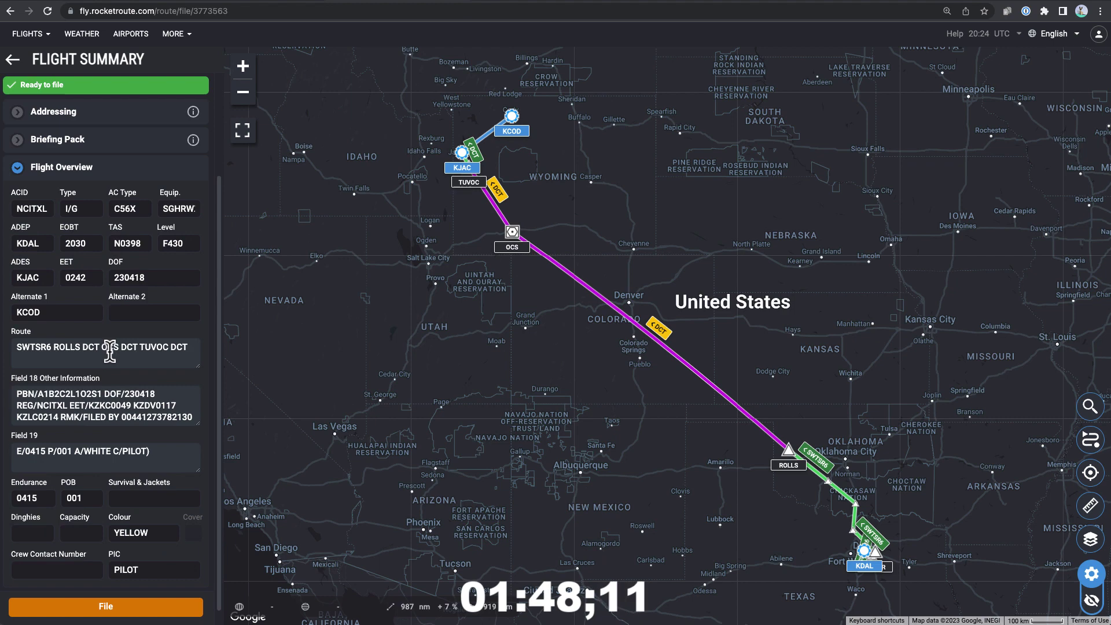
click(158, 617)
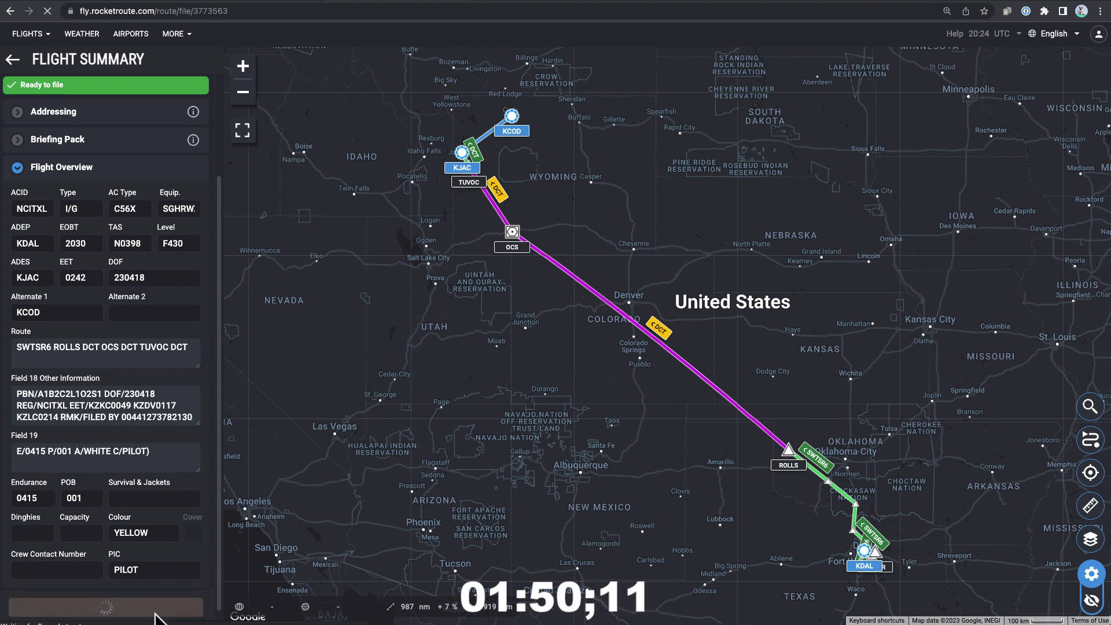